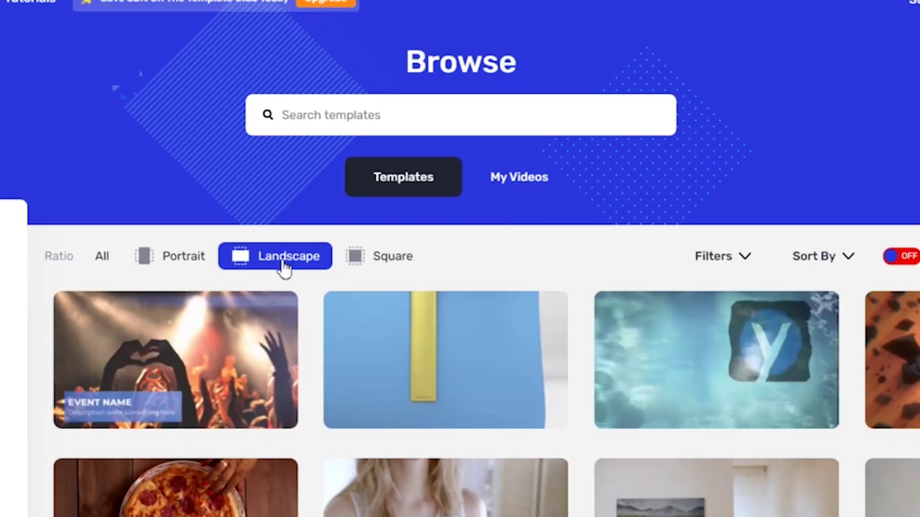
# - Filter the gallery to Portrait ratio, showing templates like Warm Christmas Wish Instagram
pyautogui.click(189, 259)
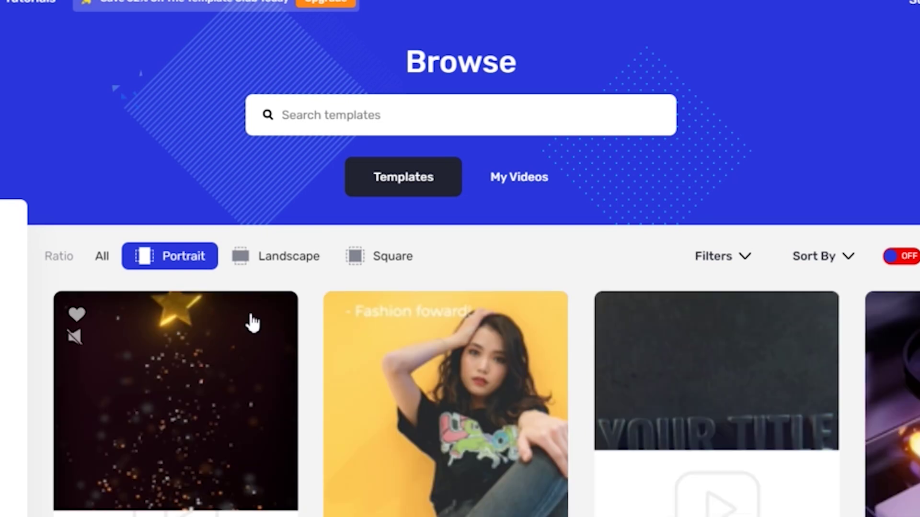
# - Look through the Square-ratio templates, then return the gallery to Landscape ratio
pyautogui.click(384, 256)
pyautogui.scroll(-10, 493, 390)
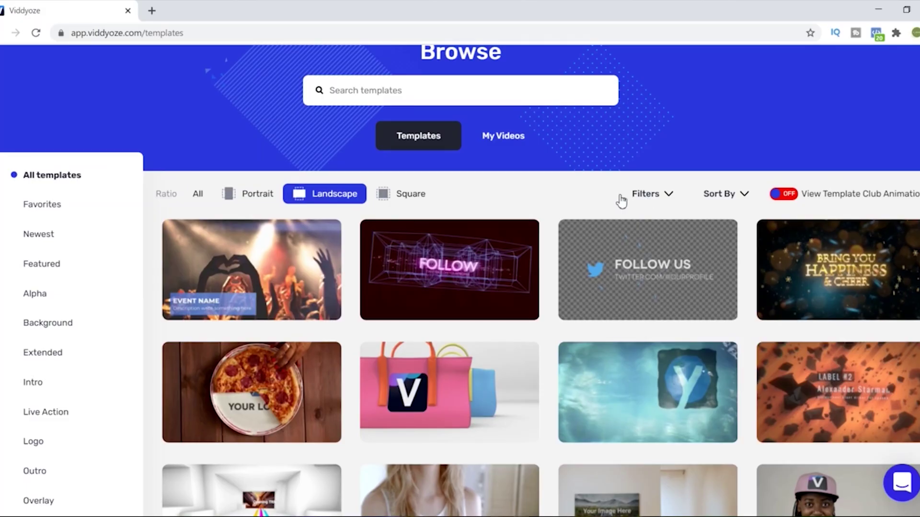
pyautogui.moveTo(292, 421)
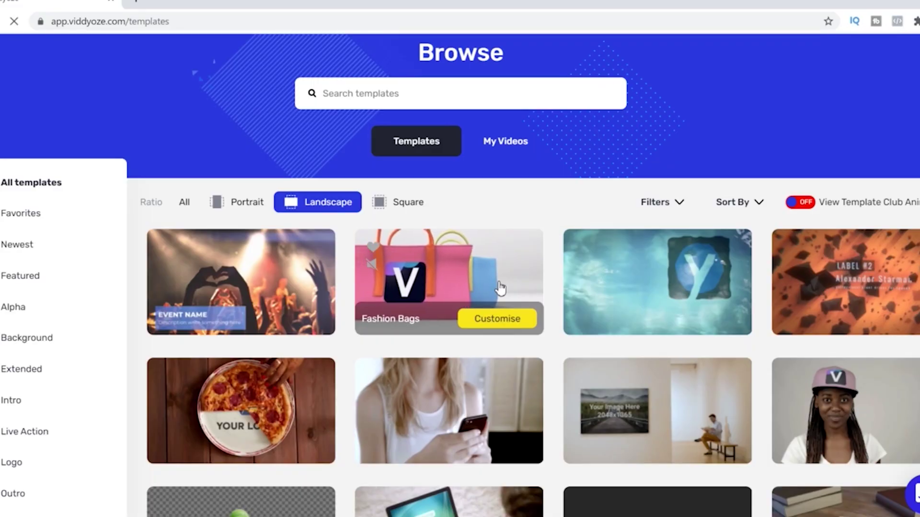
pyautogui.click(500, 288)
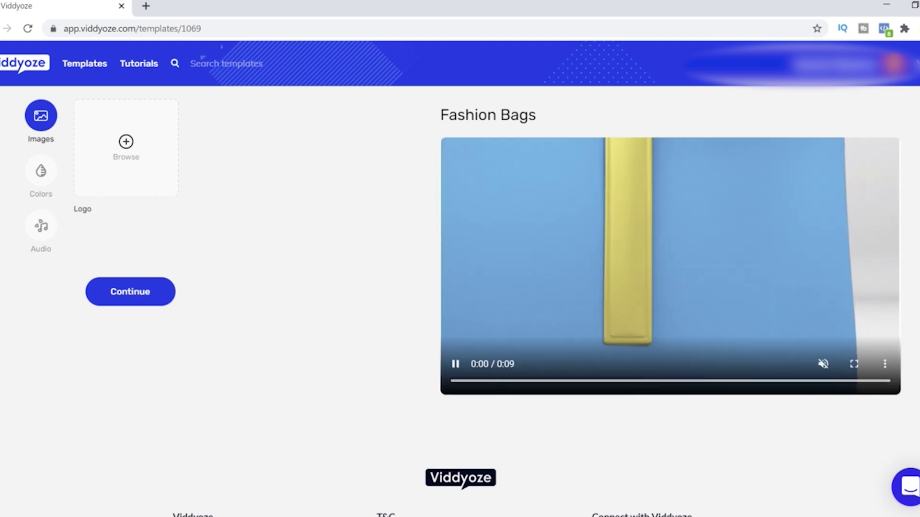
pyautogui.hotkey('alt', 'Left')
pyautogui.scroll(-1, 857, 349)
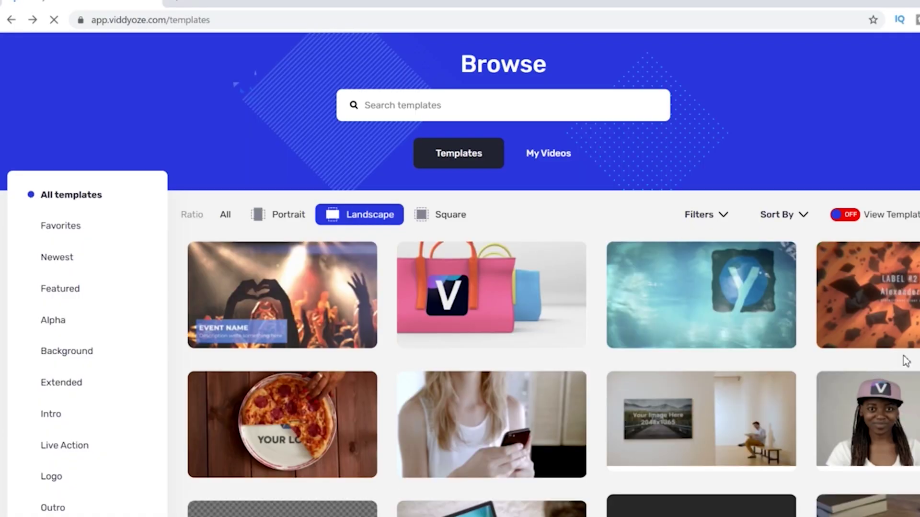
pyautogui.scroll(-2, 905, 358)
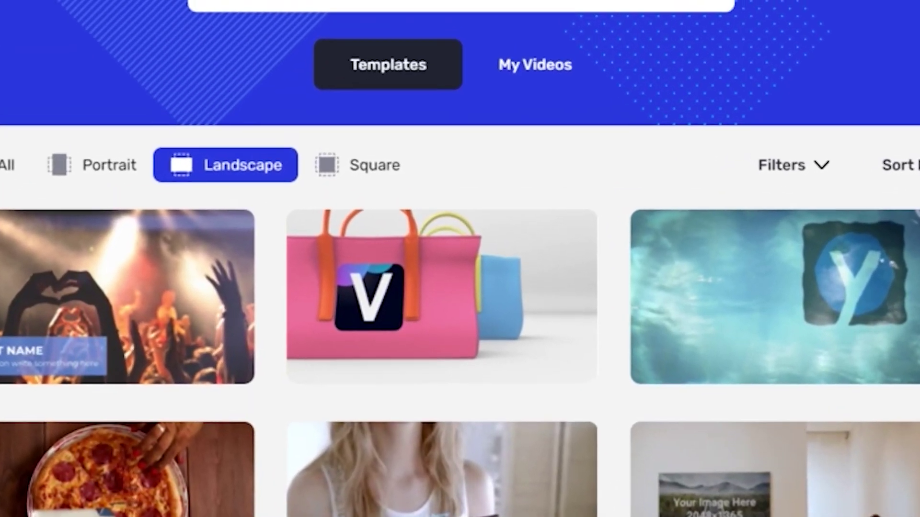
pyautogui.scroll(-3, 417, 288)
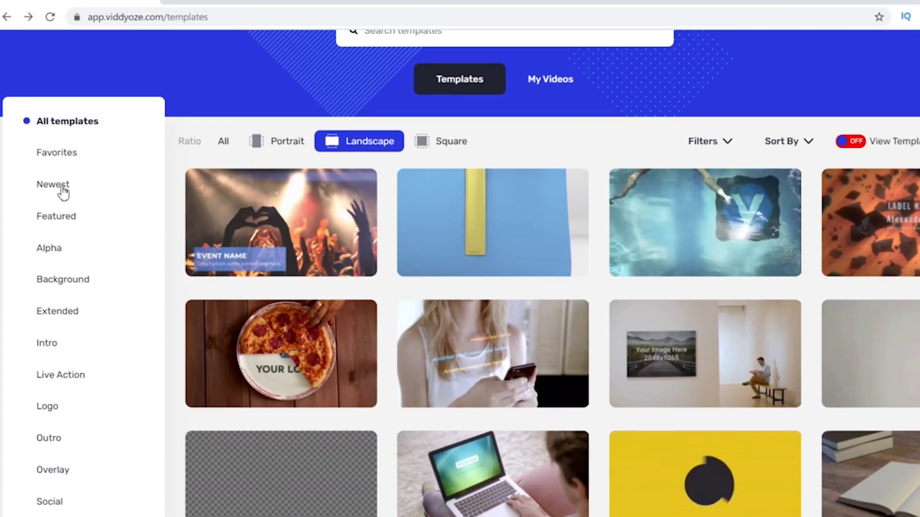
# - Browse the Alpha category, then switch to the Background category's two Landscape templates
pyautogui.click(49, 248)
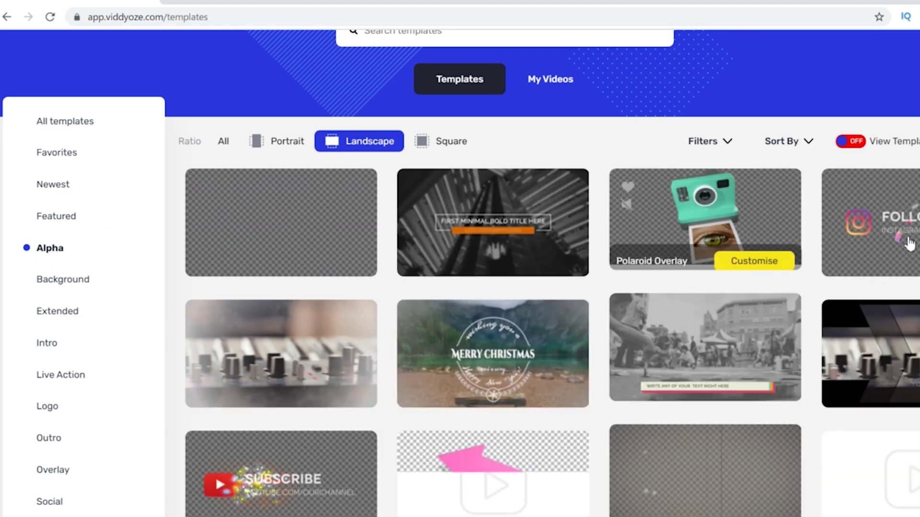
pyautogui.moveTo(905, 236)
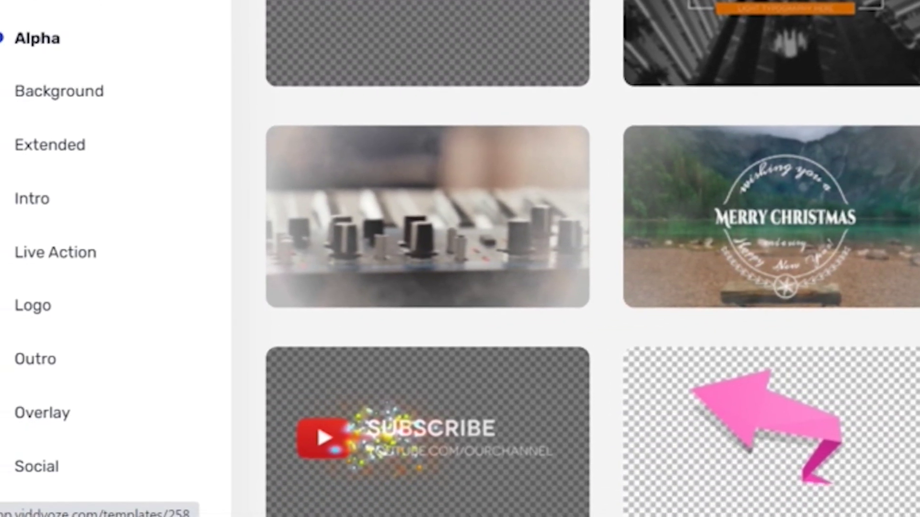
pyautogui.moveTo(512, 457)
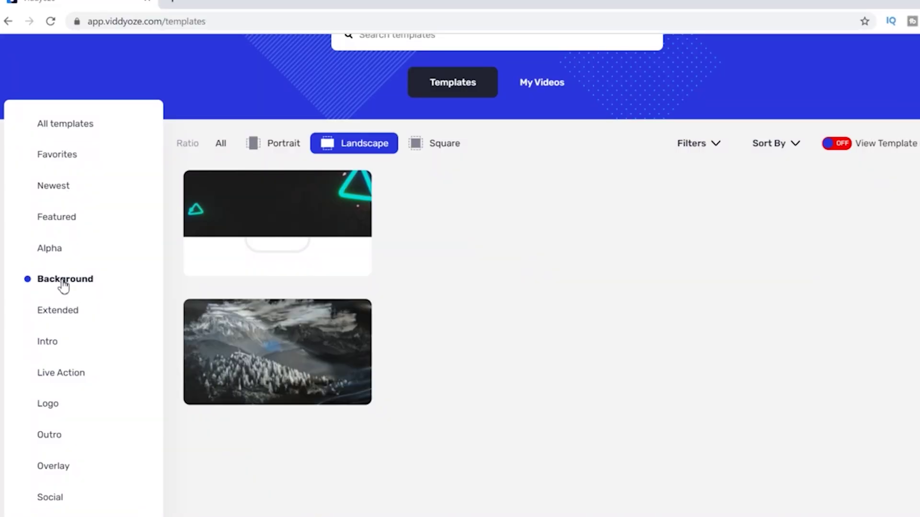
pyautogui.moveTo(250, 245)
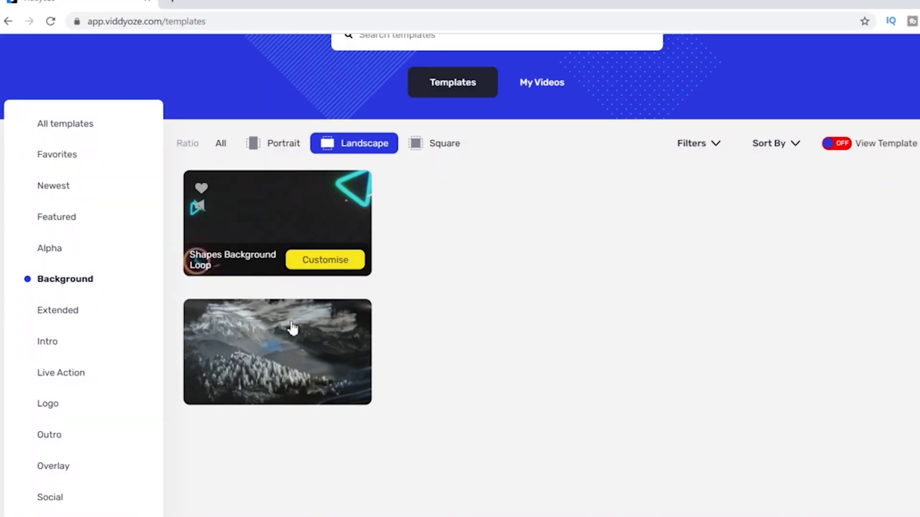
pyautogui.moveTo(294, 328)
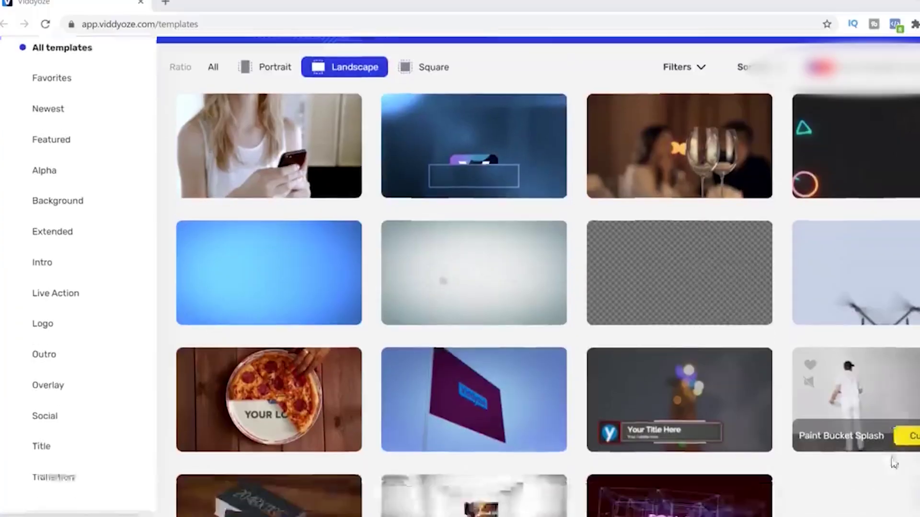
# - Open the Paint Bucket Splash template's customise page from the templates grid
pyautogui.scroll(-2, 479, 268)
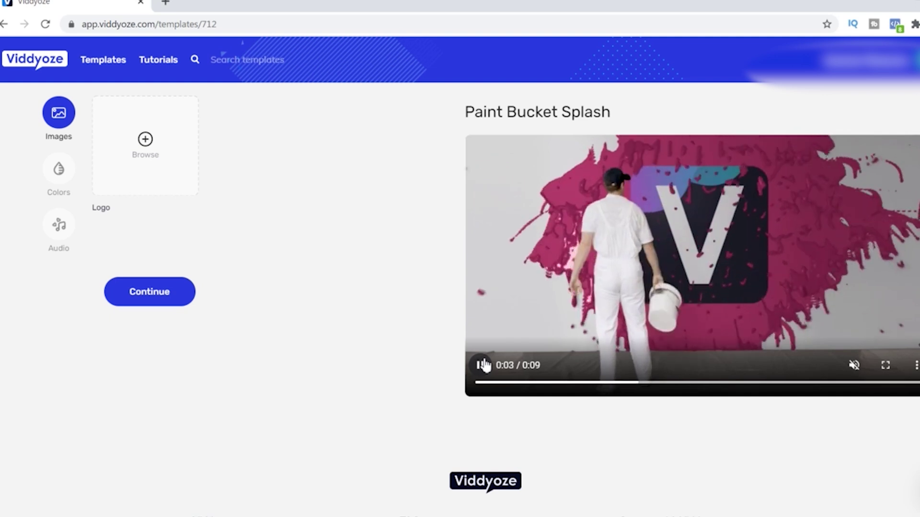
# - Upload the green circle Cup N'Ads logo PNG into the Logo slot and continue
pyautogui.click(144, 139)
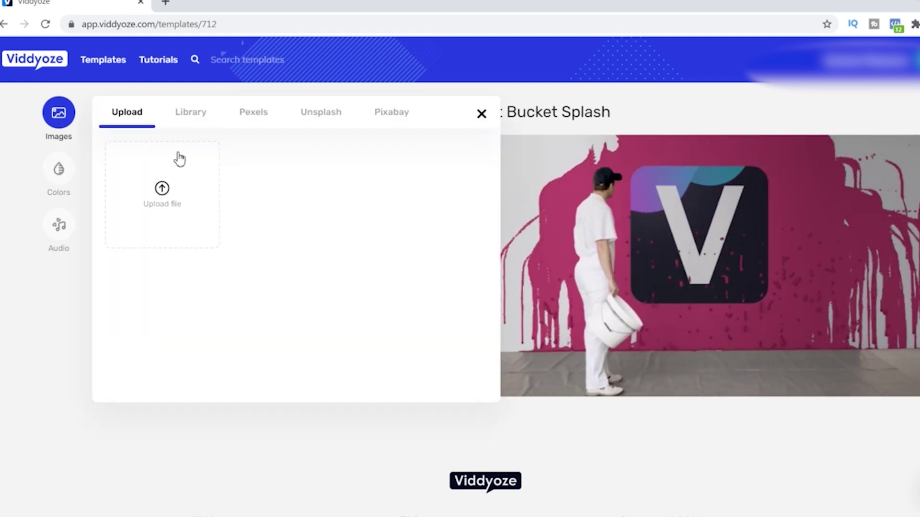
pyautogui.click(173, 183)
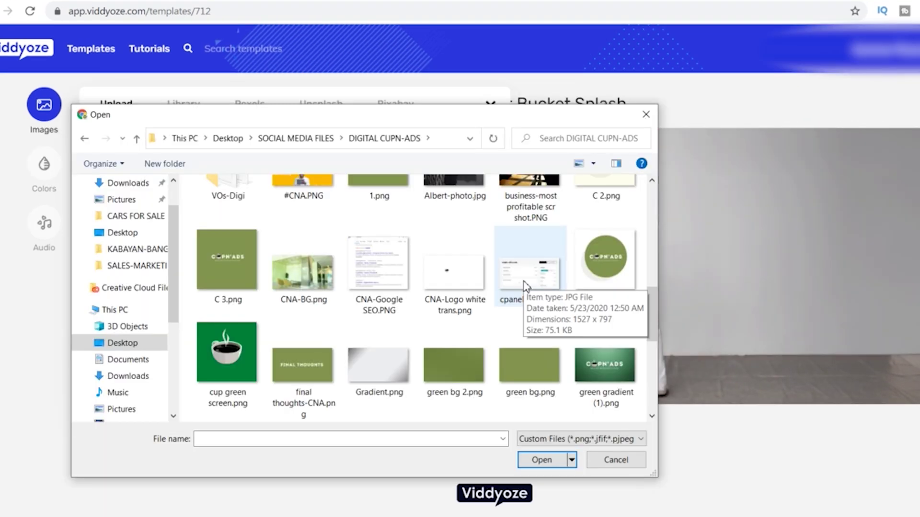
pyautogui.doubleClick(606, 258)
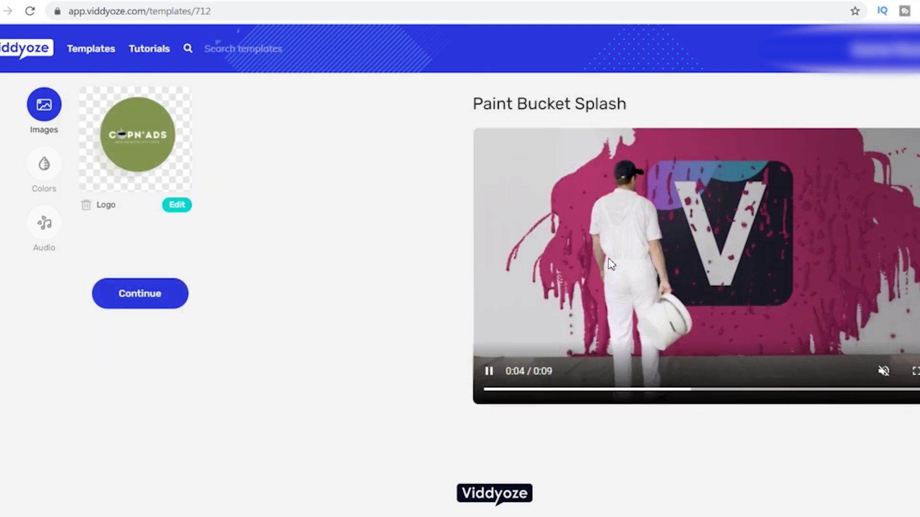
pyautogui.click(117, 300)
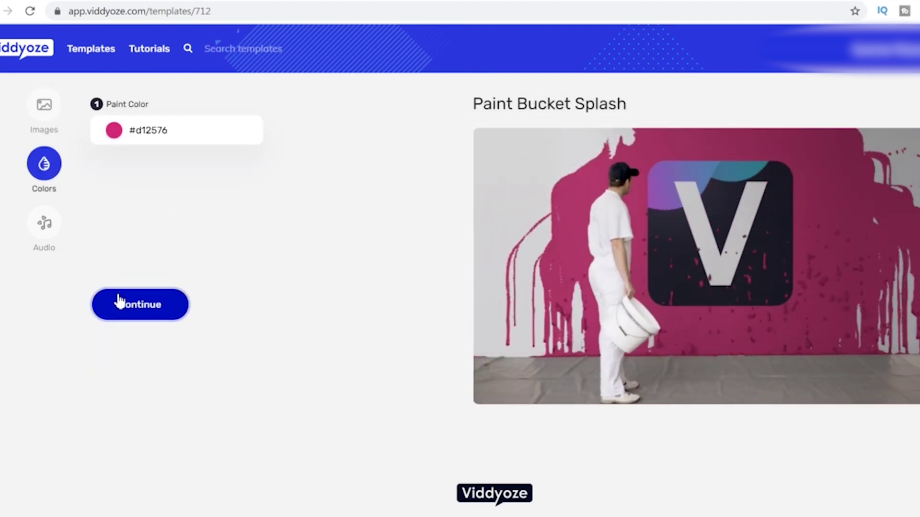
# - Set the Paint Color to olive green hex #829550
pyautogui.click(114, 131)
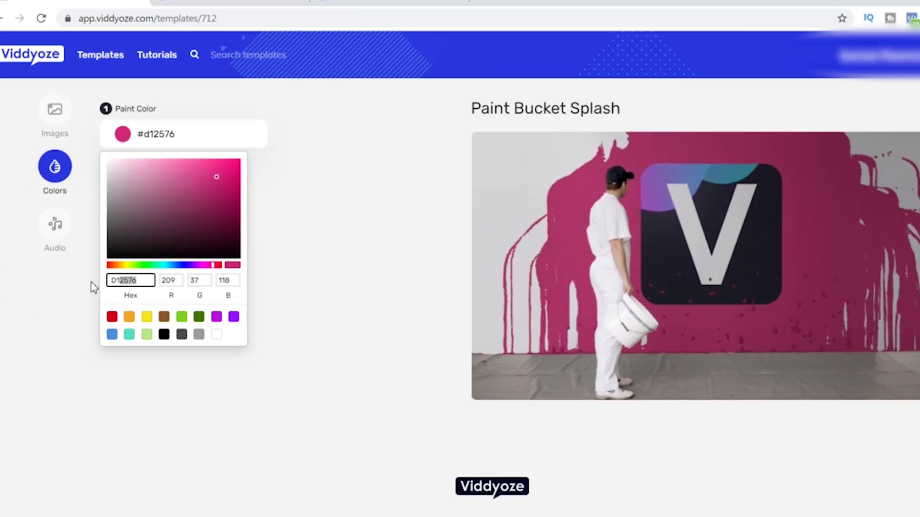
pyautogui.click(84, 290)
pyautogui.click(158, 143)
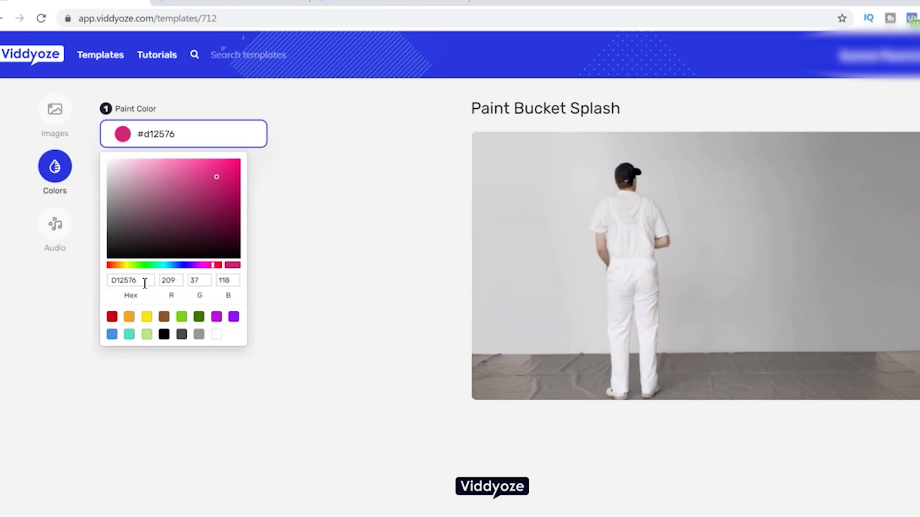
pyautogui.write('#829550')
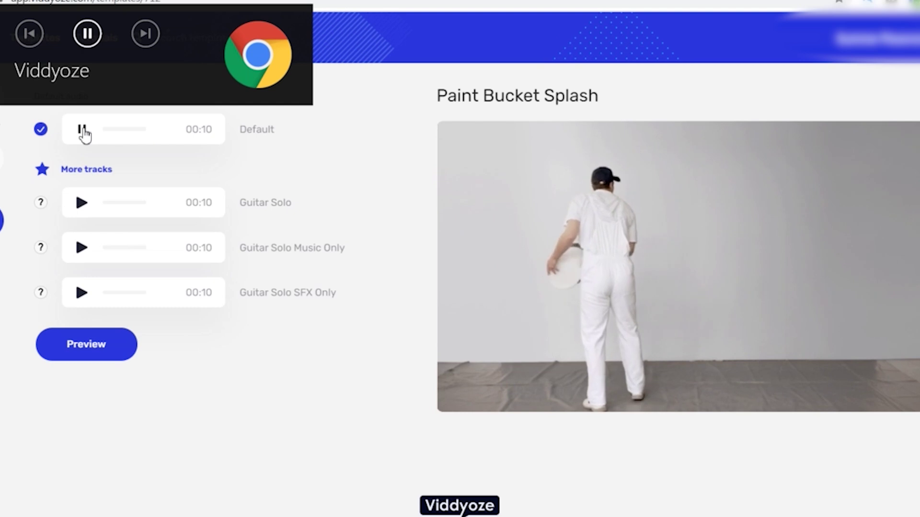
# - Audition the Default and Guitar Solo Music Only audio tracks
pyautogui.click(82, 130)
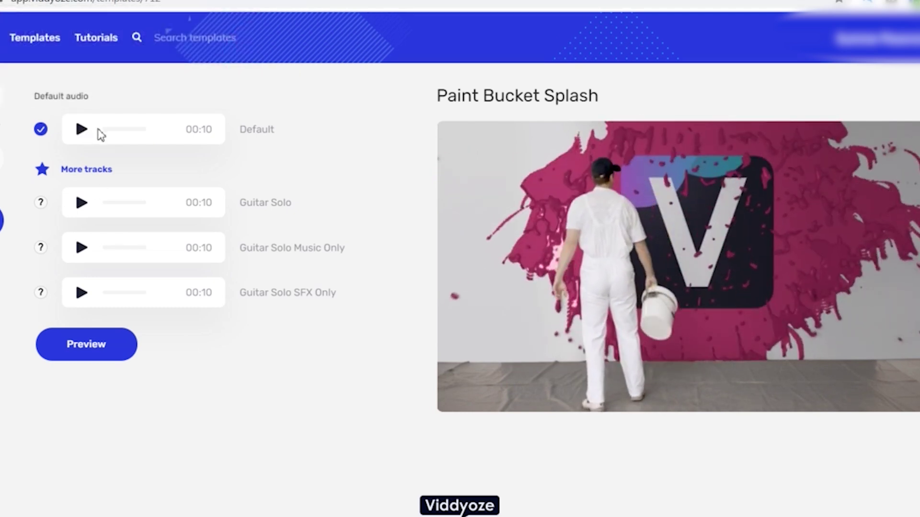
pyautogui.click(82, 133)
pyautogui.click(81, 247)
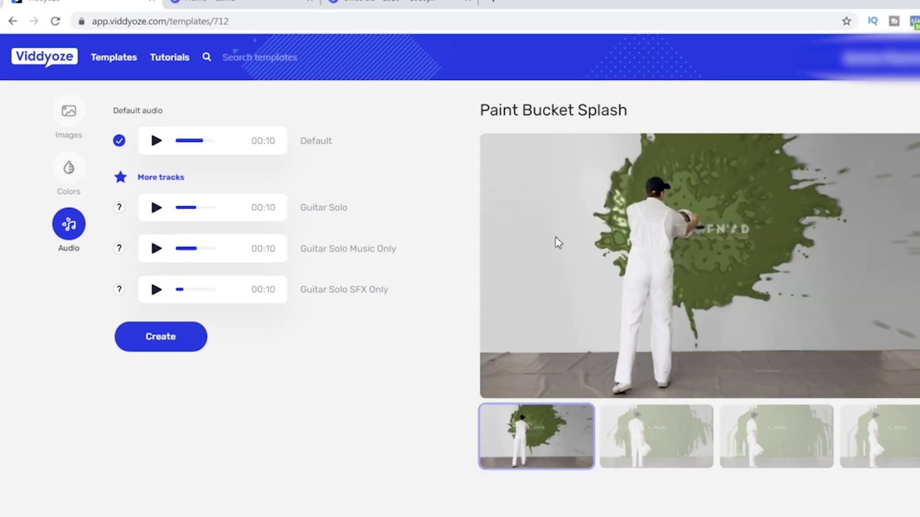
# - Step through the four preview scenes, then create the Paint Bucket Splash video
pyautogui.click(646, 445)
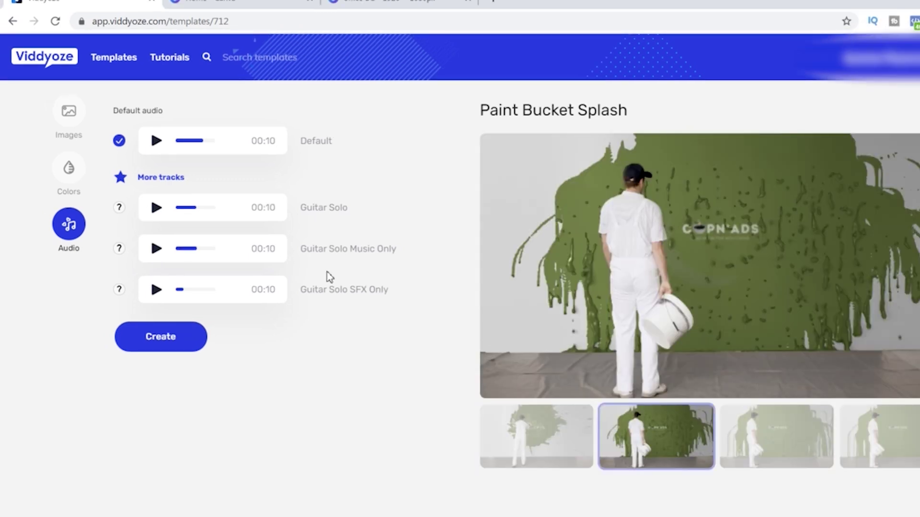
pyautogui.click(772, 434)
pyautogui.click(889, 434)
pyautogui.click(808, 461)
pyautogui.click(694, 438)
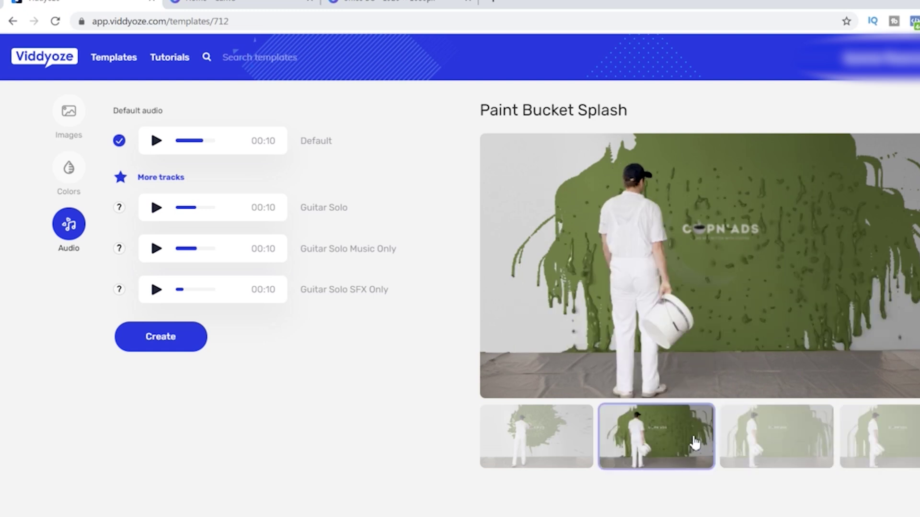
pyautogui.click(575, 447)
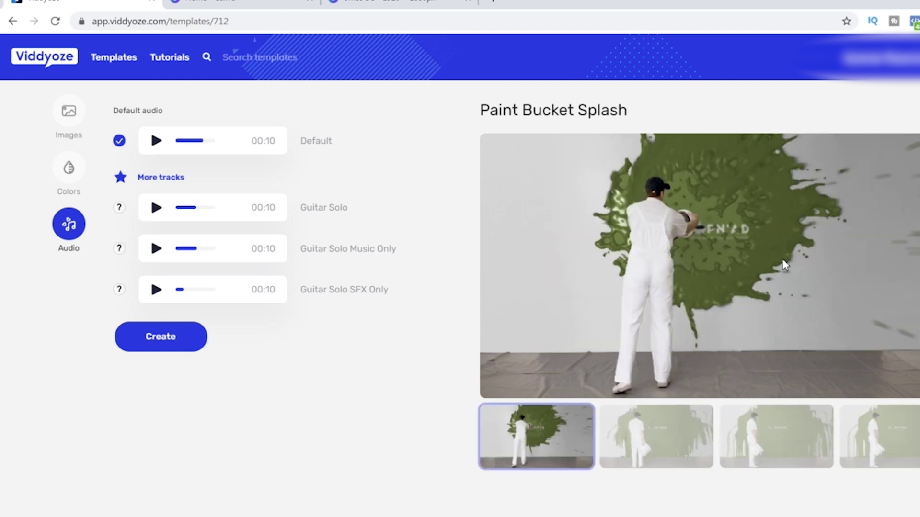
pyautogui.click(175, 339)
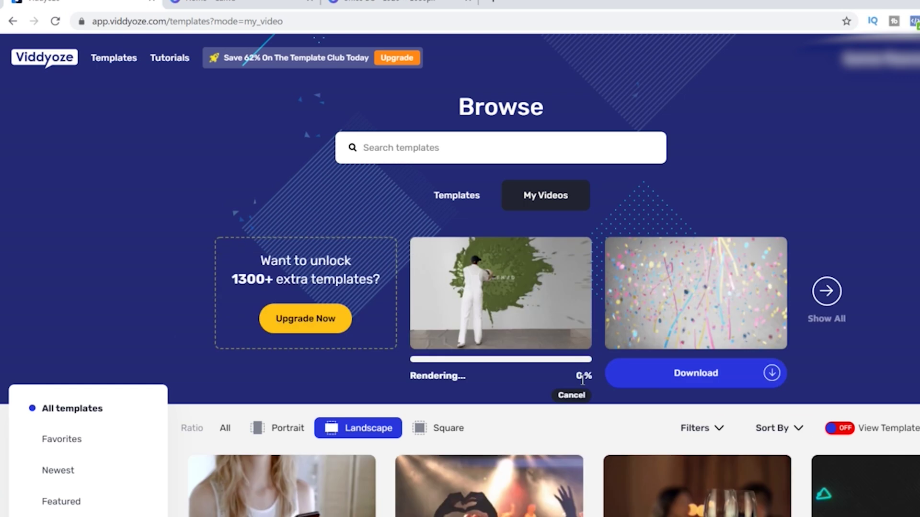
# - Customise Coffee Cup Type 2 and bring up the logo file picker in DIGITAL CUPN-ADS
pyautogui.scroll(-5, 857, 395)
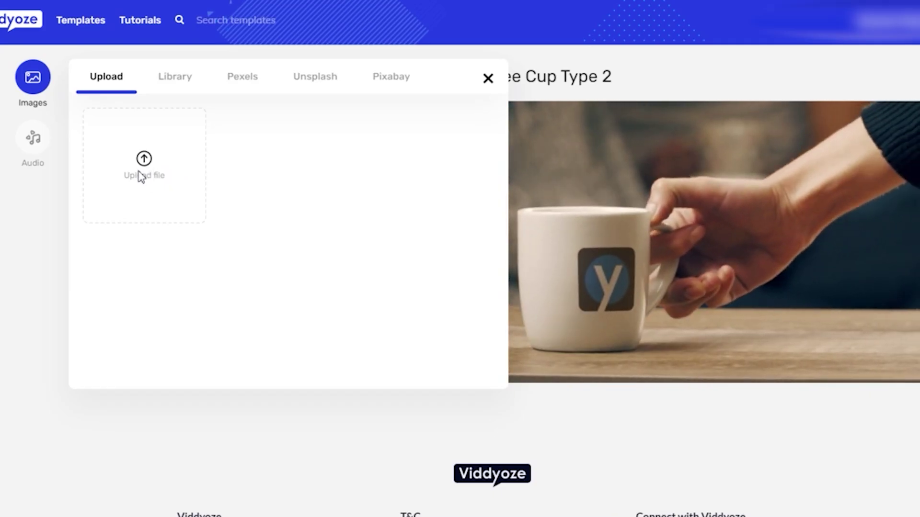
pyautogui.click(139, 174)
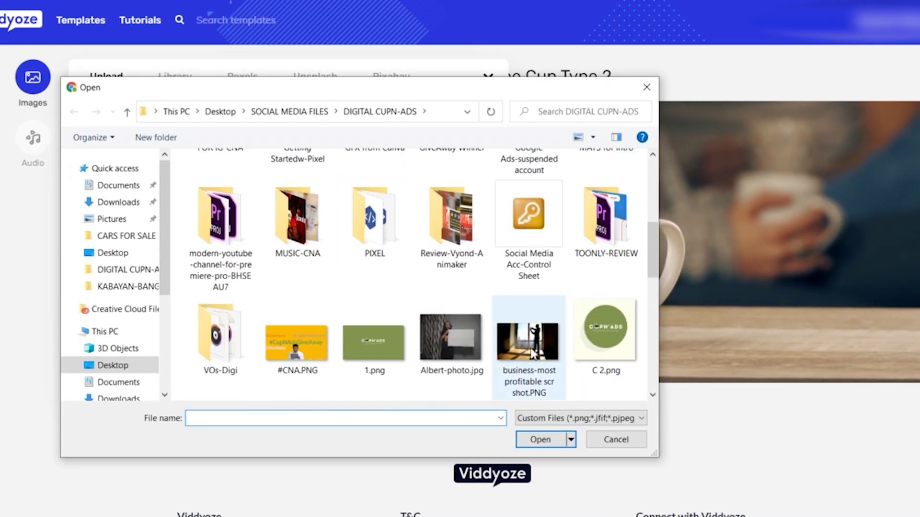
# - Upload C-Trans.png as the Coffee Cup Type 2 logo and continue
pyautogui.scroll(-2, 599, 336)
pyautogui.click(598, 338)
pyautogui.doubleClick(597, 338)
pyautogui.click(150, 274)
# - Try the Default and acoustic tracks, preview the logo on the mug, and open the image
pyautogui.click(126, 109)
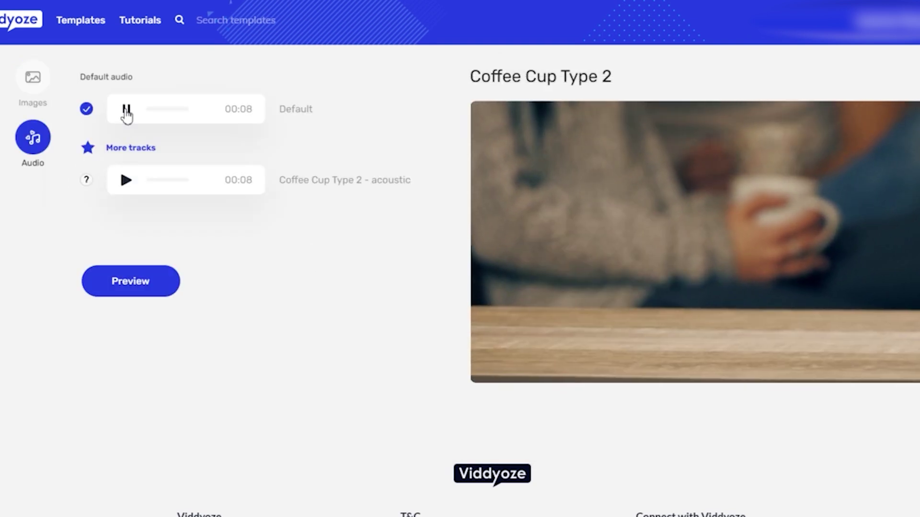
pyautogui.click(126, 179)
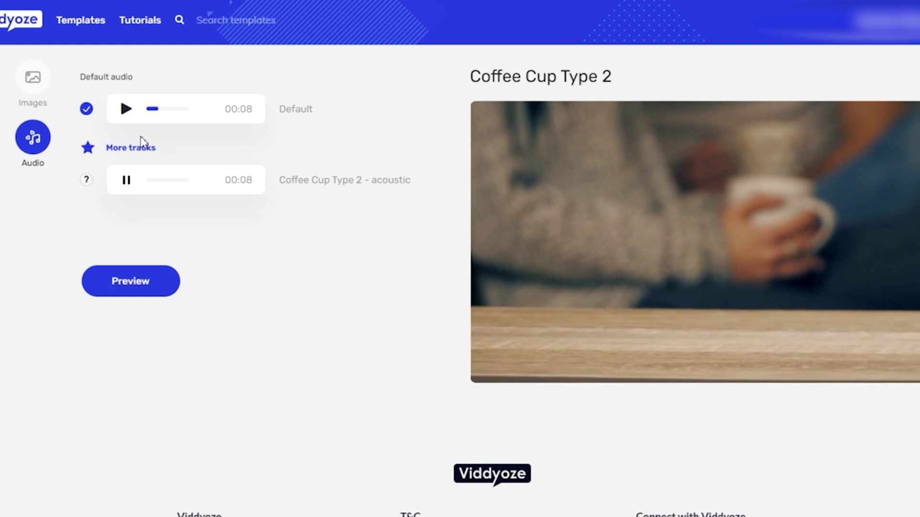
pyautogui.click(125, 108)
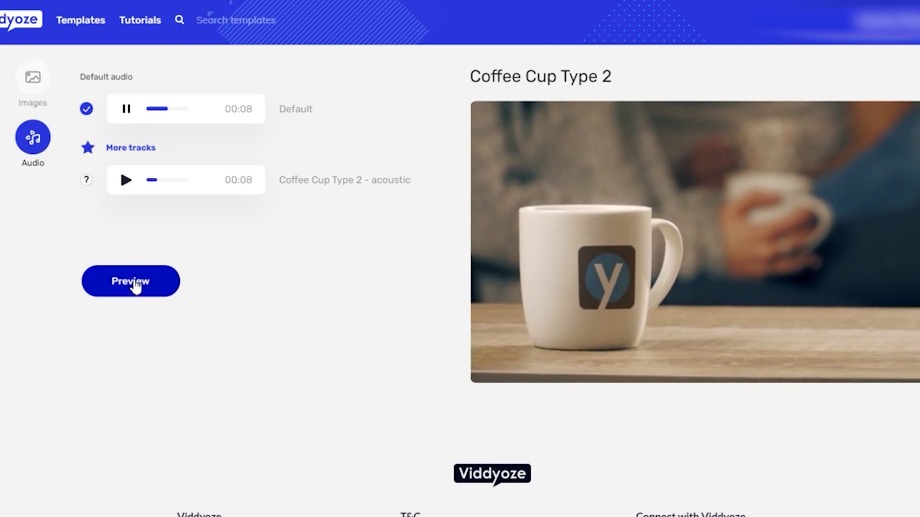
pyautogui.click(136, 286)
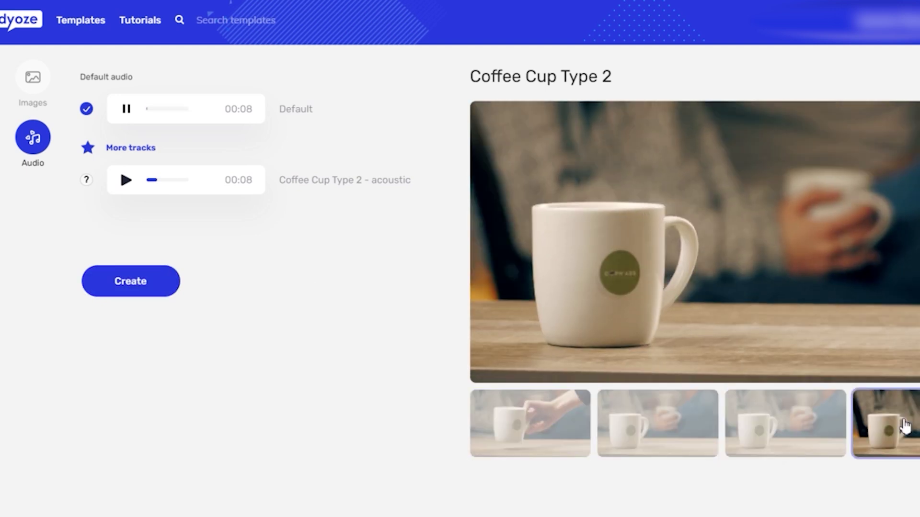
pyautogui.click(33, 77)
# - Review the logo's Crop/Resize settings and keep the existing crop
pyautogui.click(169, 179)
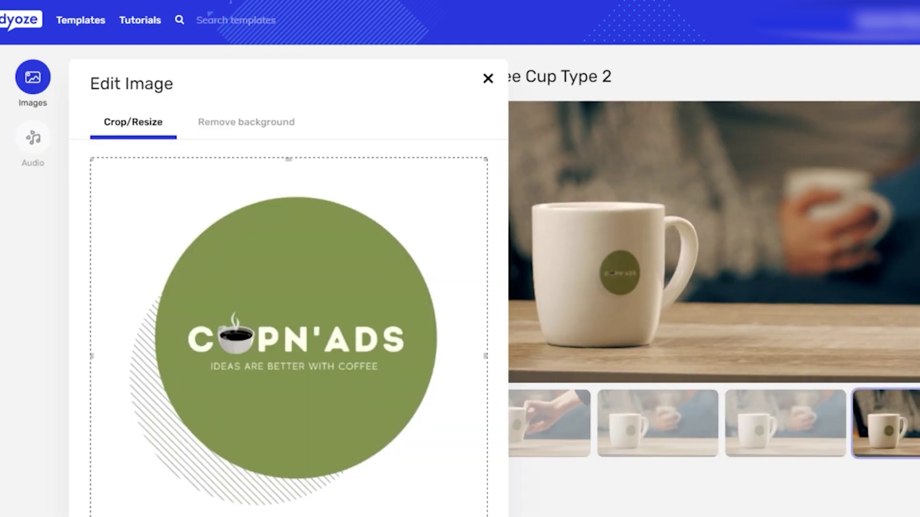
pyautogui.scroll(-3, 115, 423)
pyautogui.scroll(3, 85, 379)
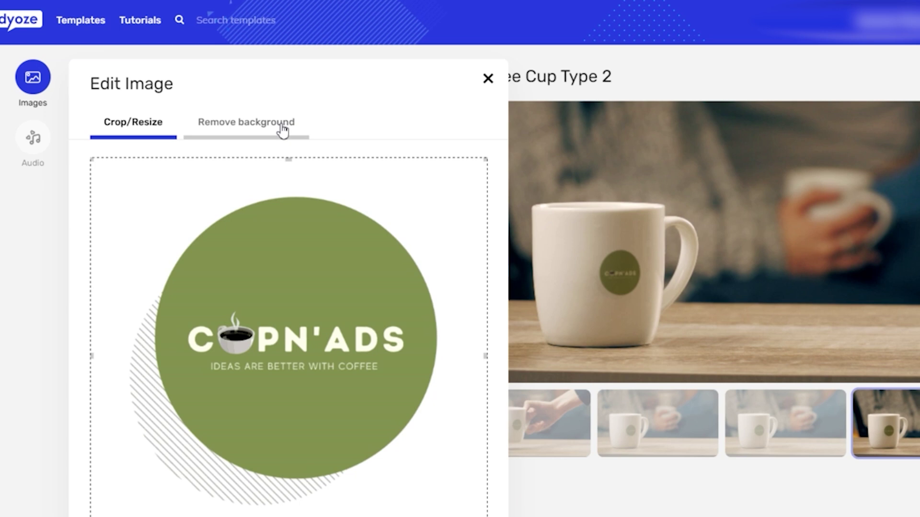
pyautogui.scroll(-5, 312, 265)
pyautogui.click(461, 419)
pyautogui.scroll(5, 220, 155)
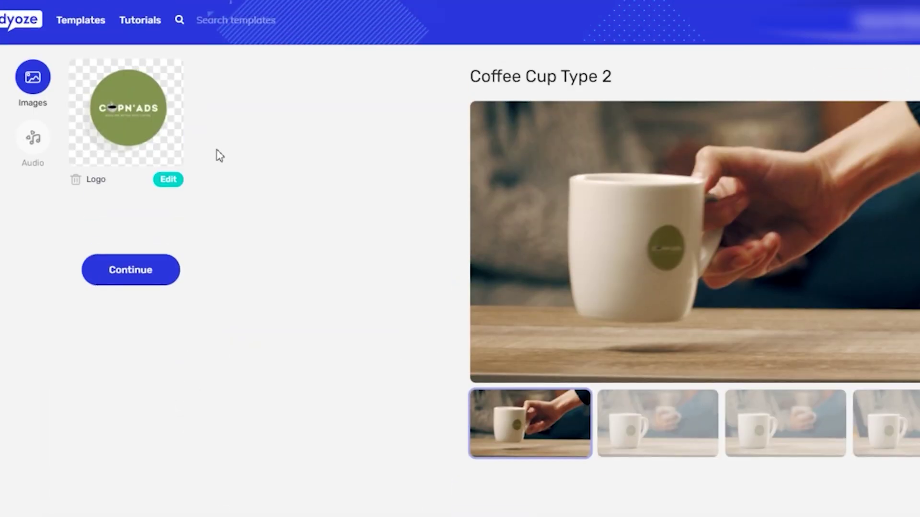
pyautogui.click(168, 179)
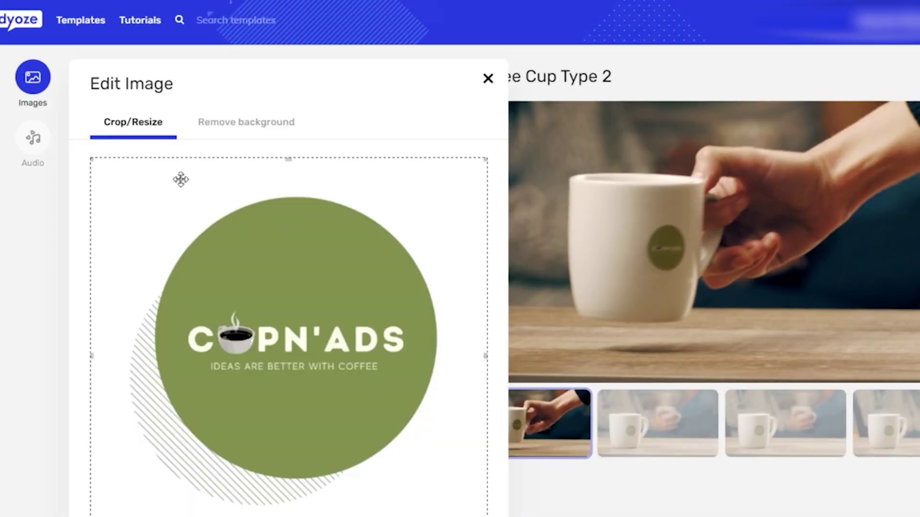
pyautogui.scroll(-5, 407, 329)
pyautogui.click(417, 411)
# - Regenerate the preview and create the Coffee Cup Type 2 video
pyautogui.click(144, 210)
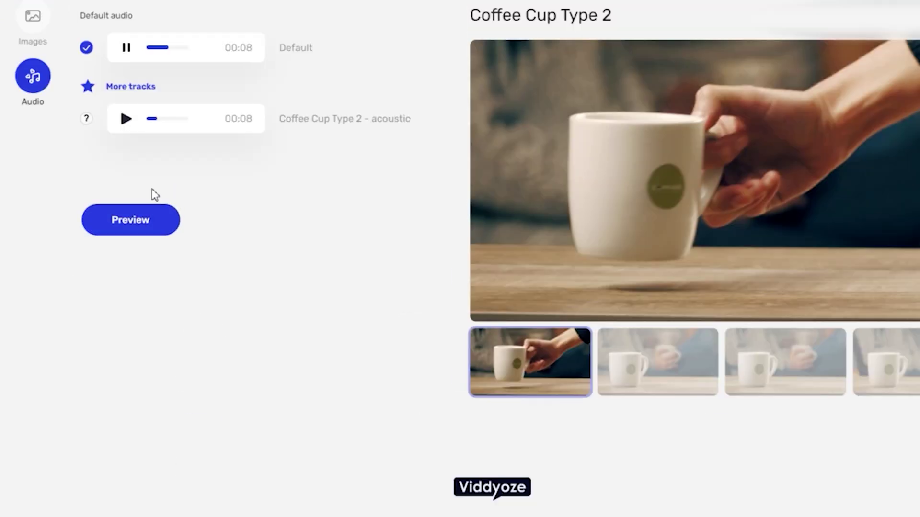
pyautogui.click(149, 220)
pyautogui.scroll(-3, 343, 336)
pyautogui.scroll(5, 123, 287)
pyautogui.click(123, 286)
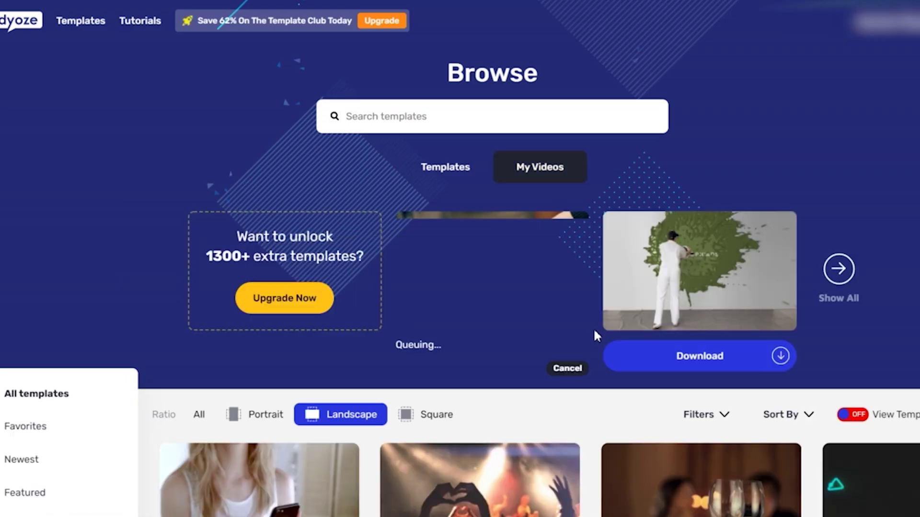
# - Search templates for '2D logo animation', then shorten the query to just '2D' after no results
pyautogui.click(384, 117)
pyautogui.write('2D logo animatio')
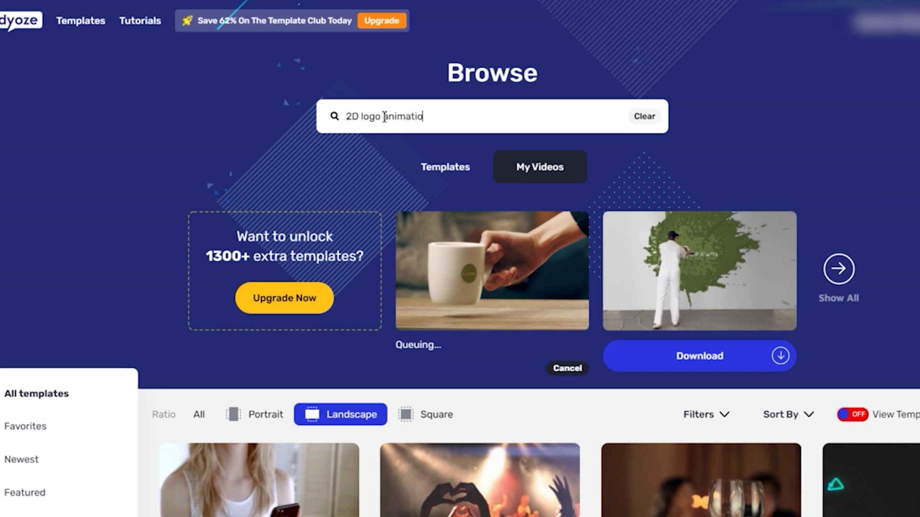
pyautogui.write('n')
pyautogui.scroll(-4, 664, 336)
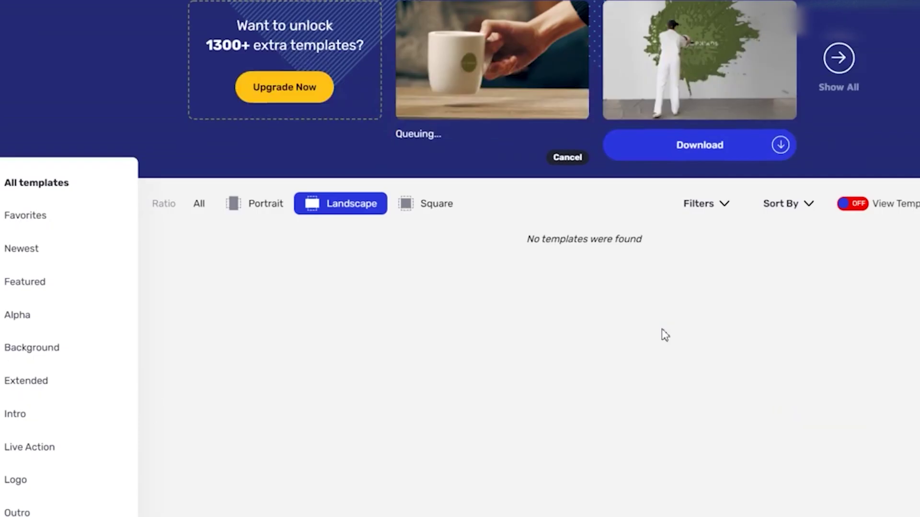
pyautogui.scroll(4, 665, 336)
pyautogui.moveTo(456, 122); pyautogui.dragTo(360, 117)
pyautogui.press('BackSpace')
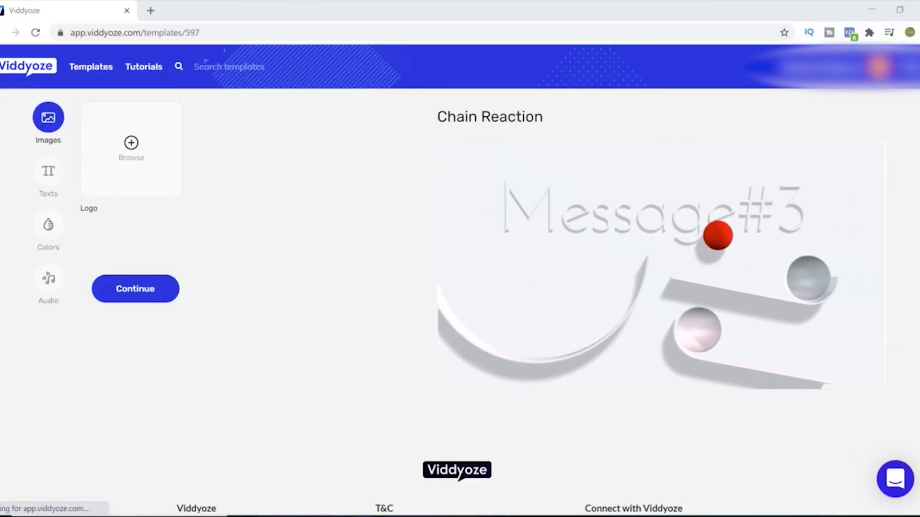